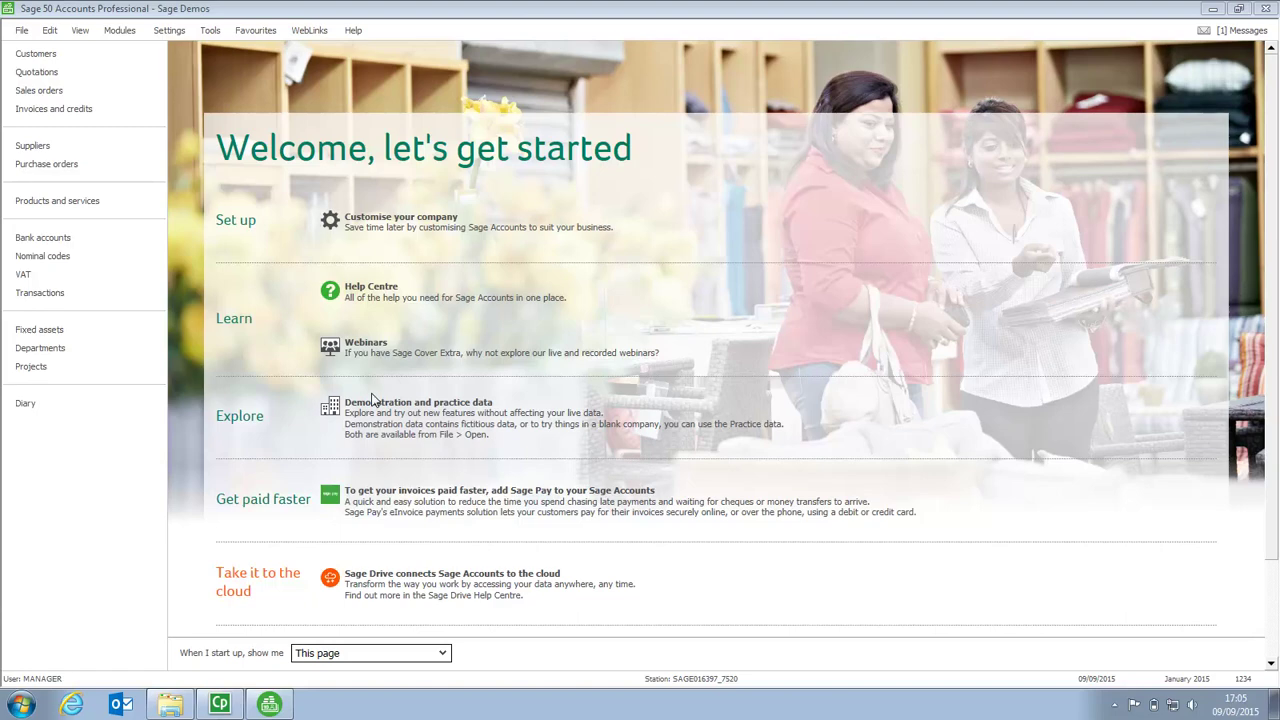
# Select quote 79 in the invoices and credits list and start a Quick Print.
pyautogui.click(55, 112)
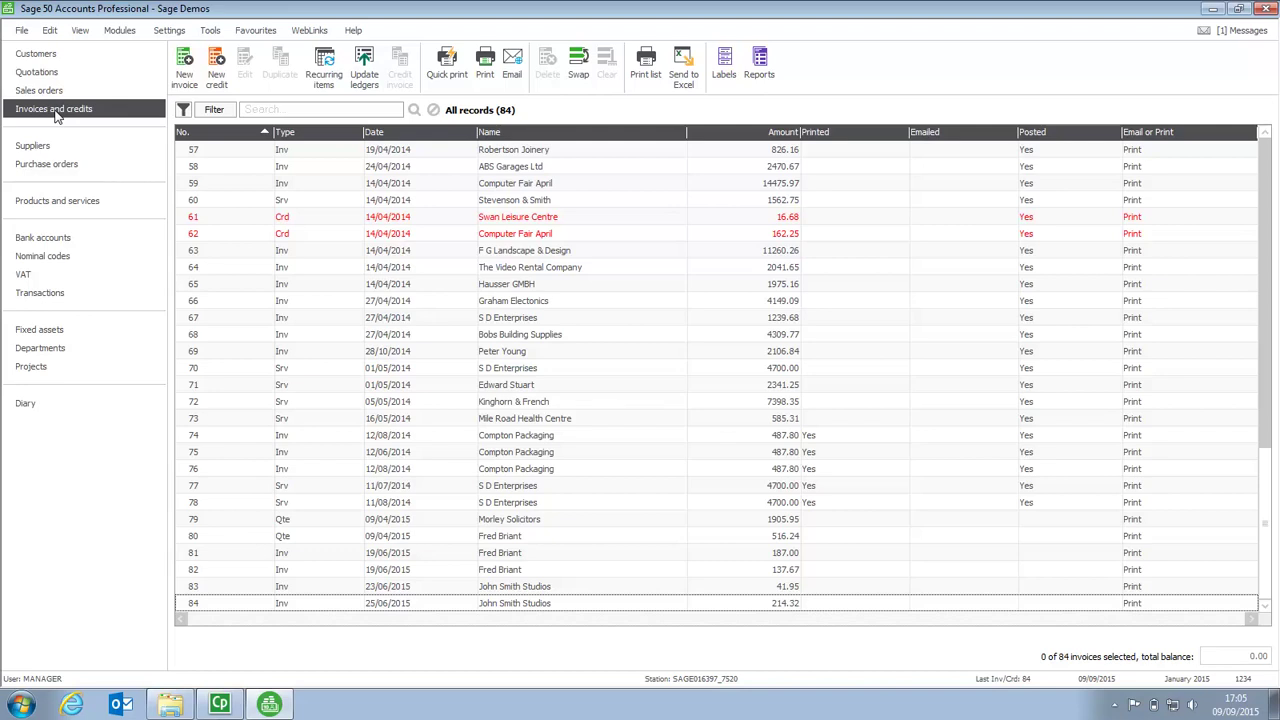
pyautogui.click(516, 524)
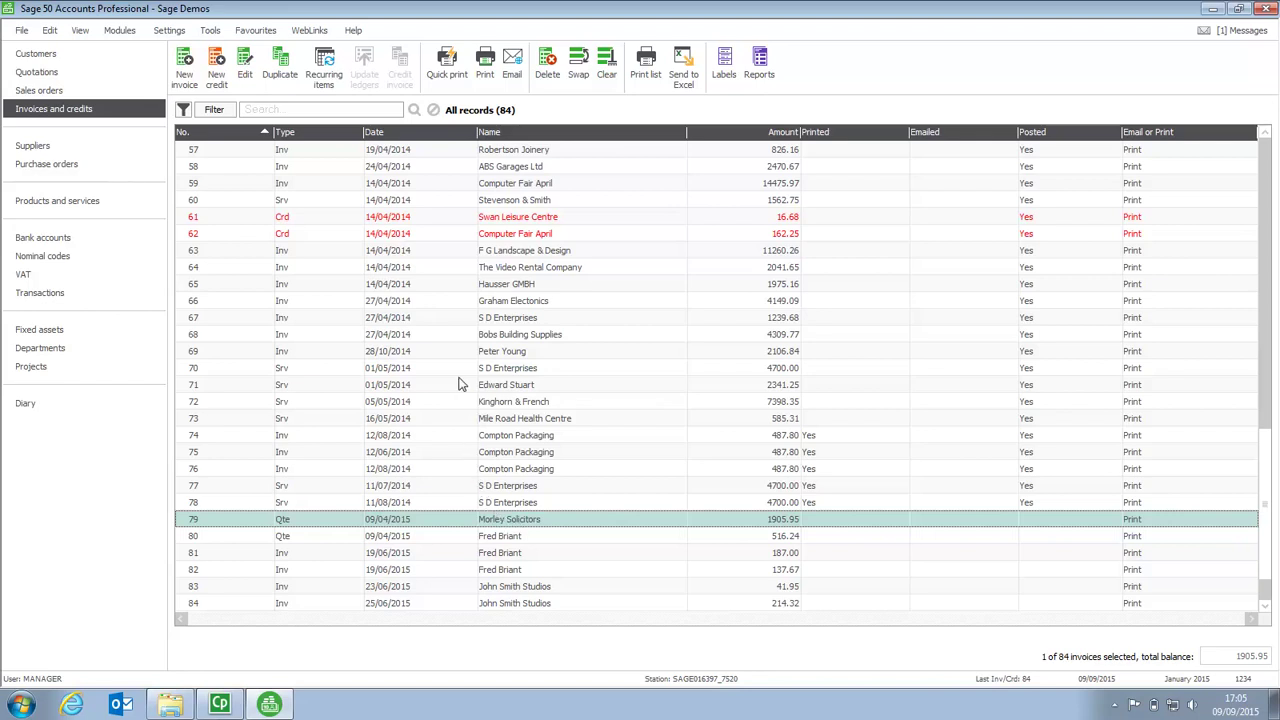
pyautogui.click(447, 64)
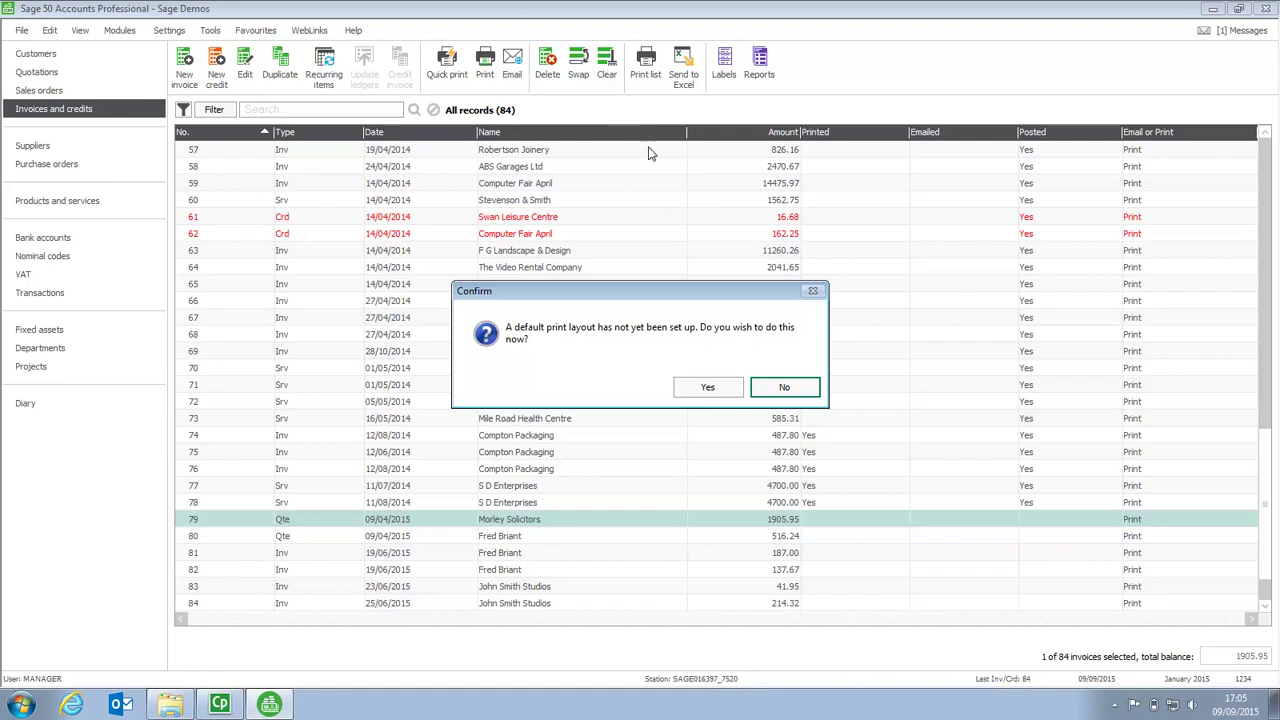
# Make A4 Inv\Crd Discount - Plain Paper the default layout and print quote 79.
pyautogui.click(708, 388)
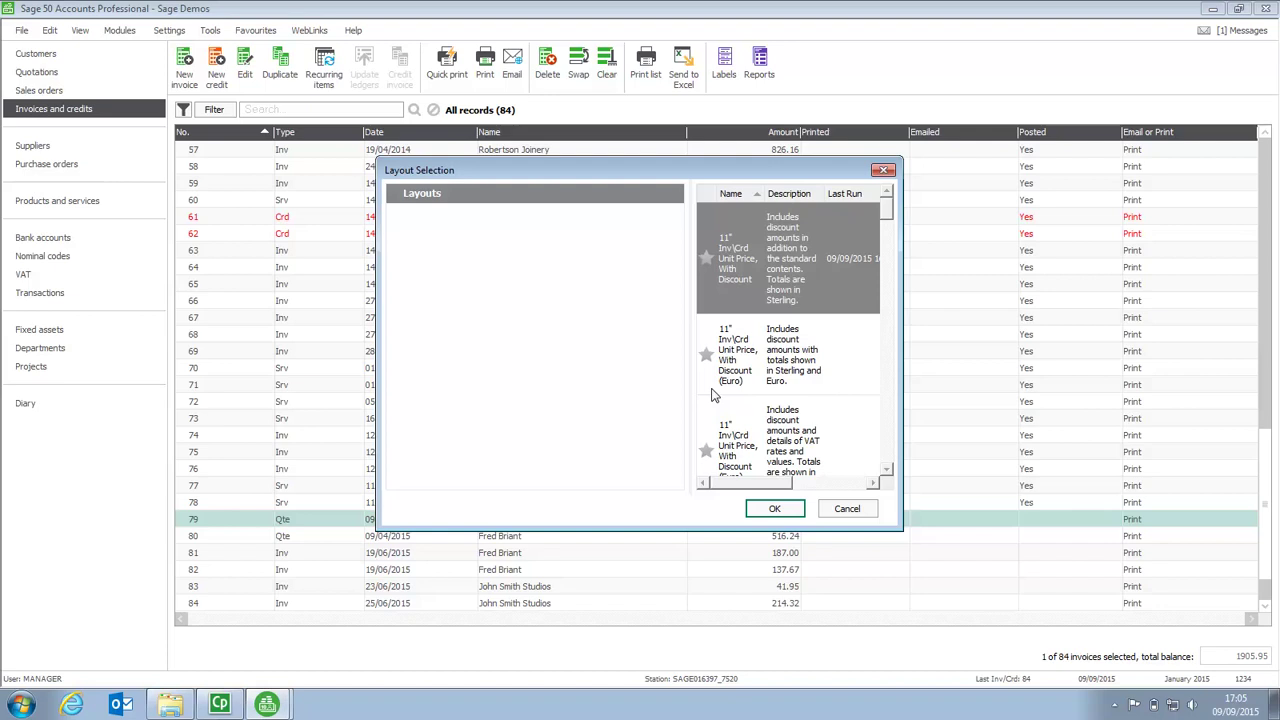
pyautogui.click(886, 470)
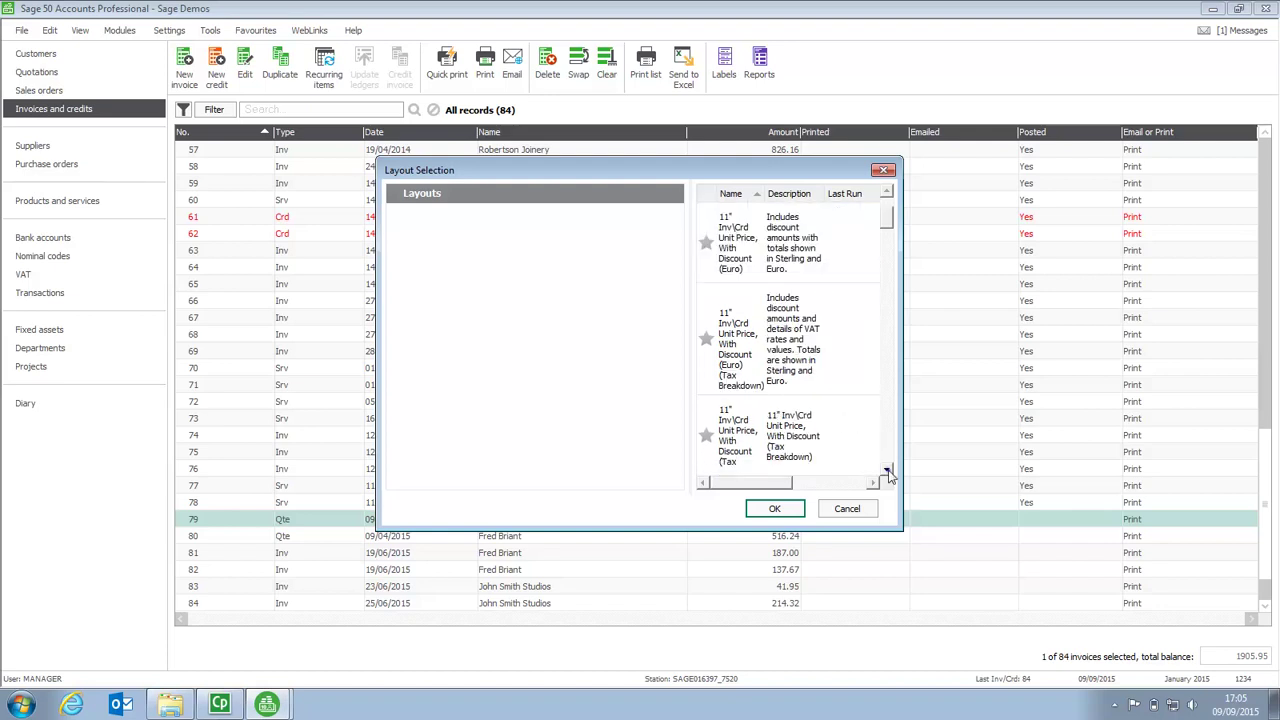
pyautogui.click(886, 470)
pyautogui.click(886, 470)
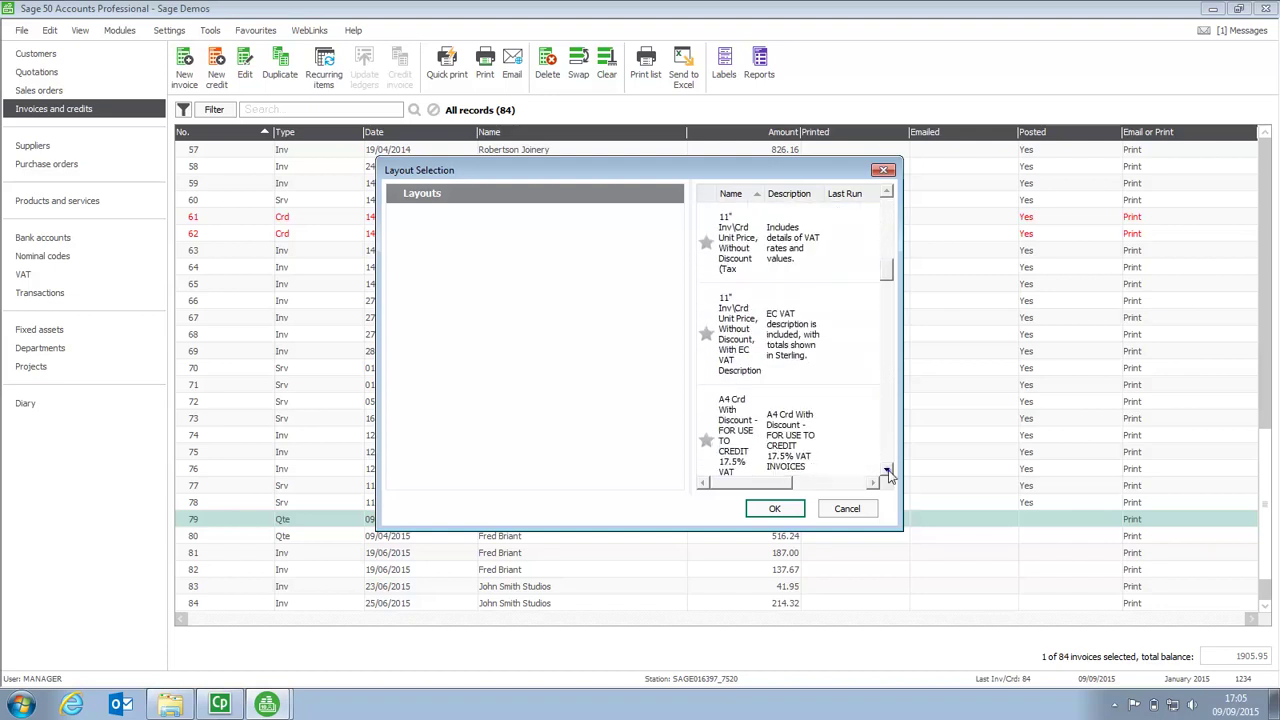
pyautogui.click(886, 470)
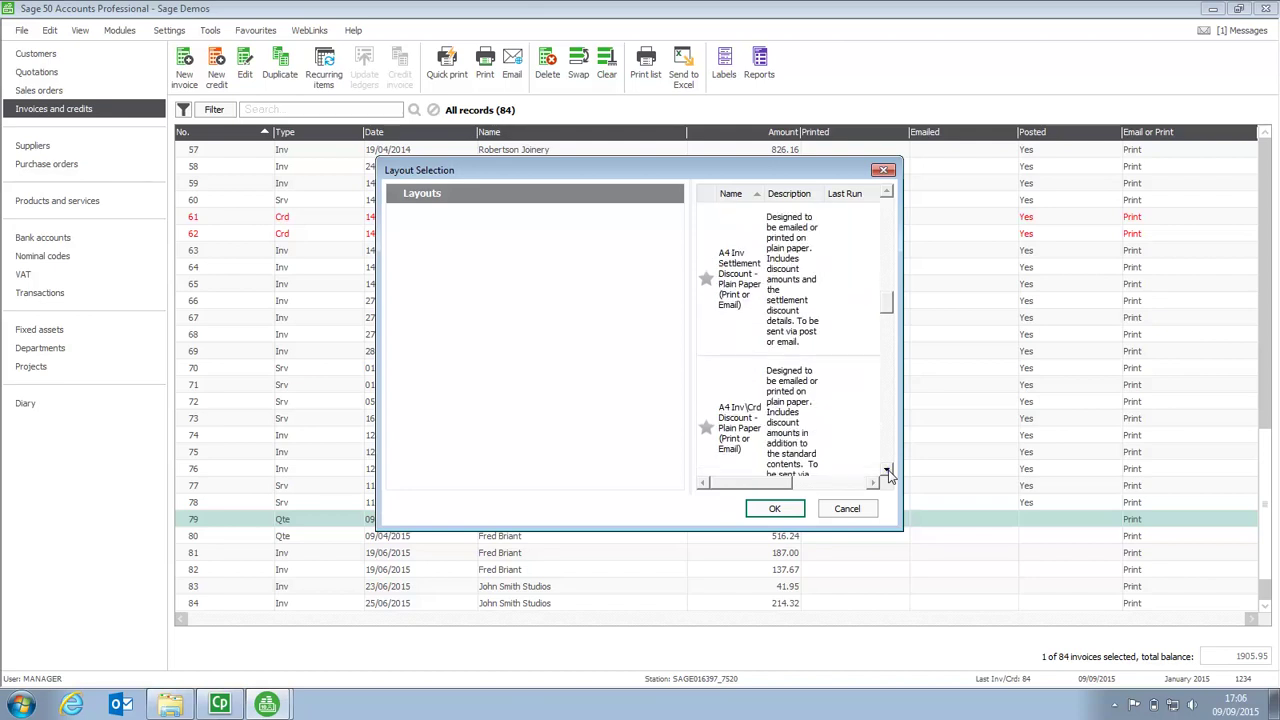
pyautogui.click(796, 428)
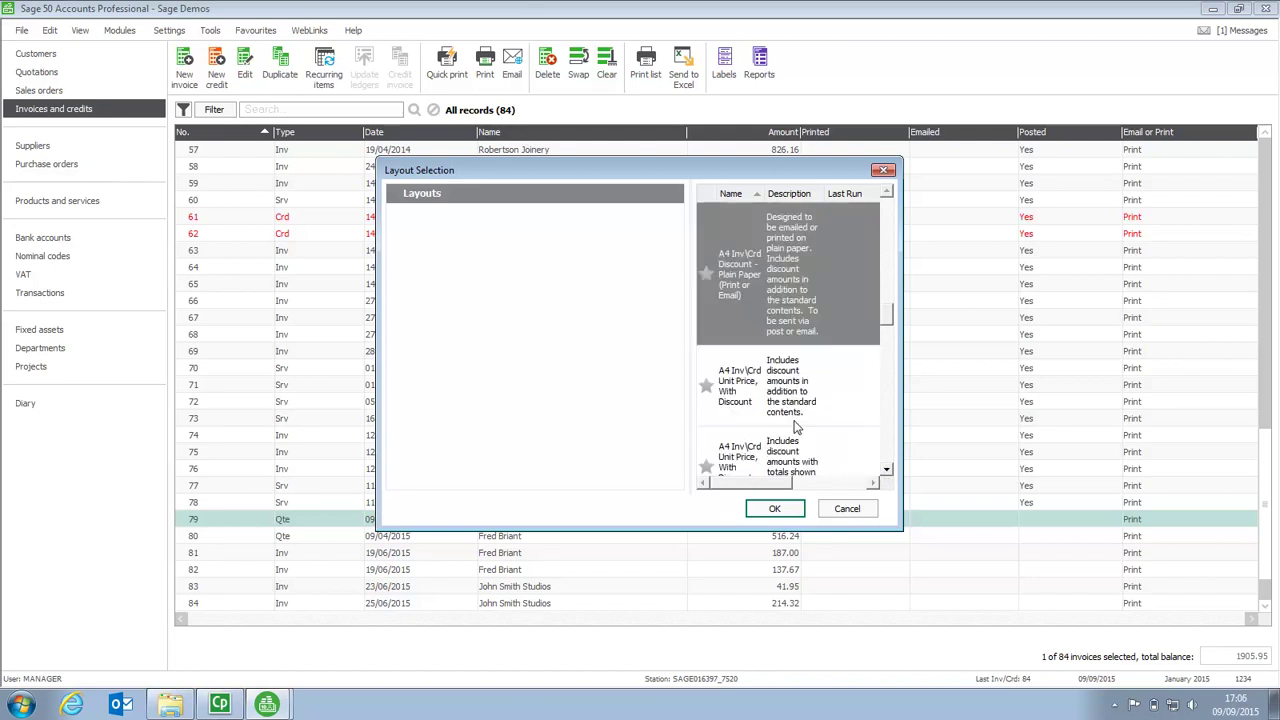
pyautogui.click(784, 511)
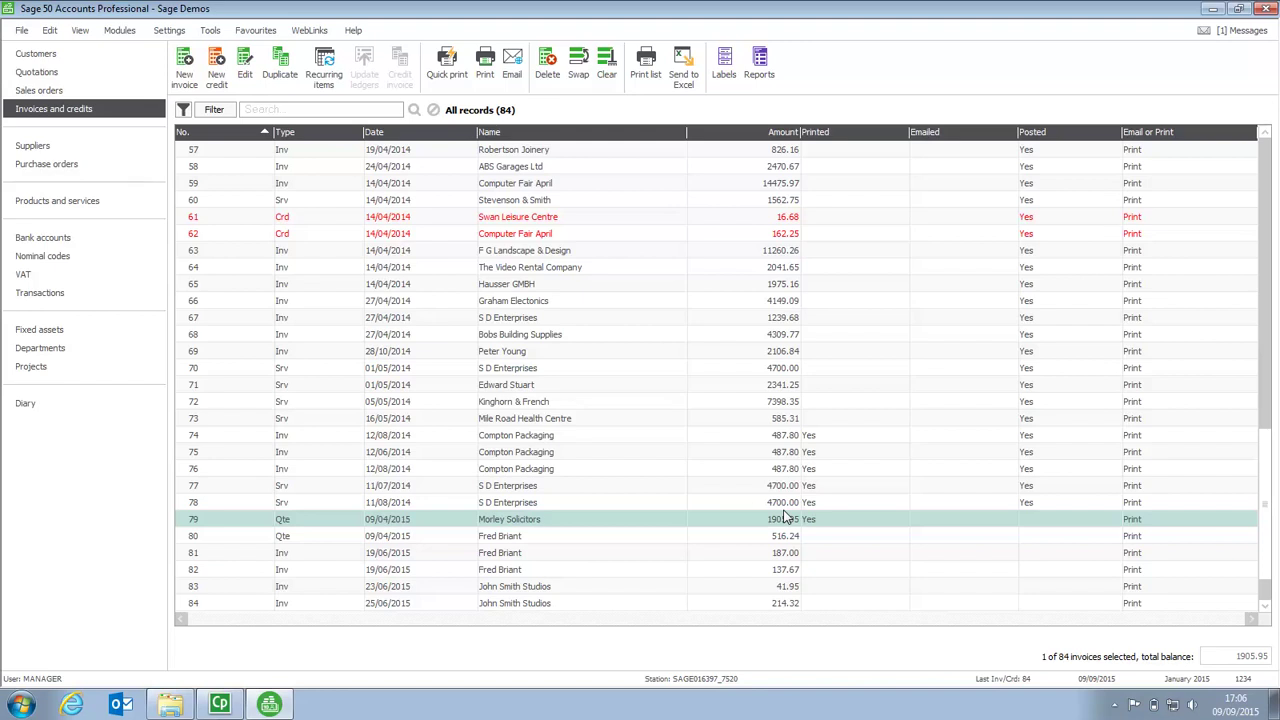
# Quick-print quote 80 instead of record 79, then deselect it.
pyautogui.click(785, 521)
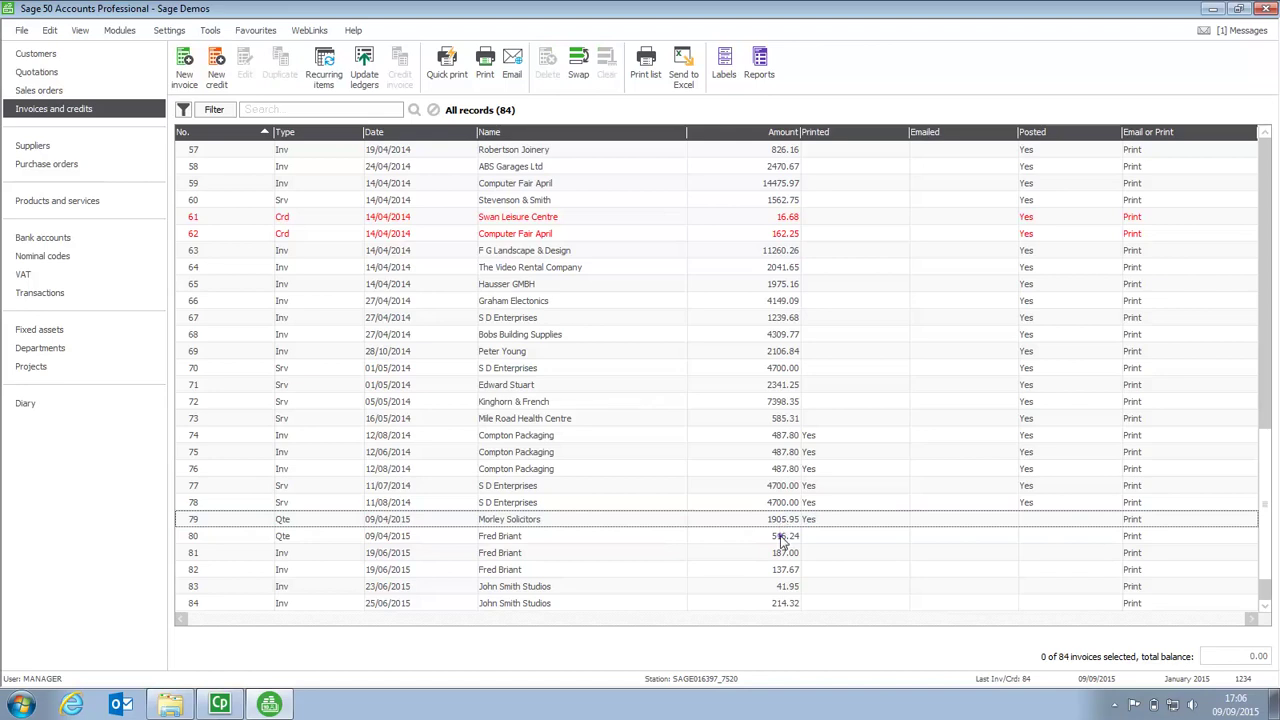
pyautogui.click(784, 538)
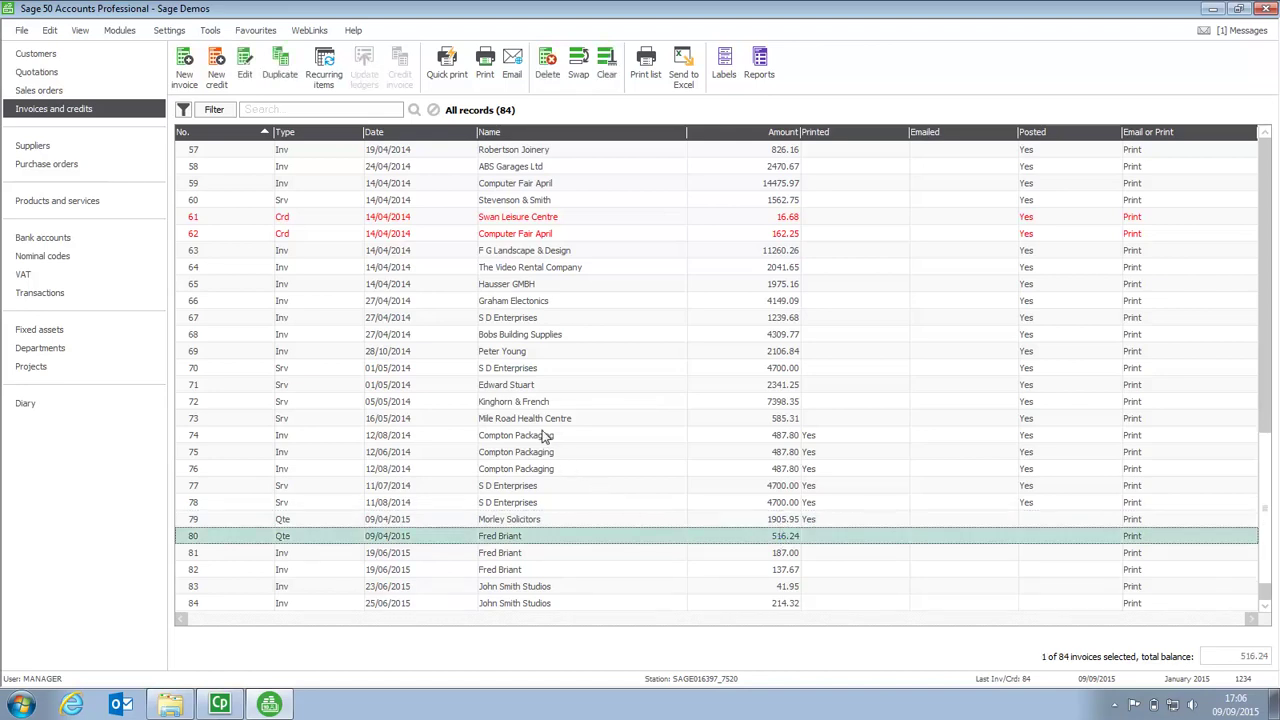
pyautogui.click(452, 72)
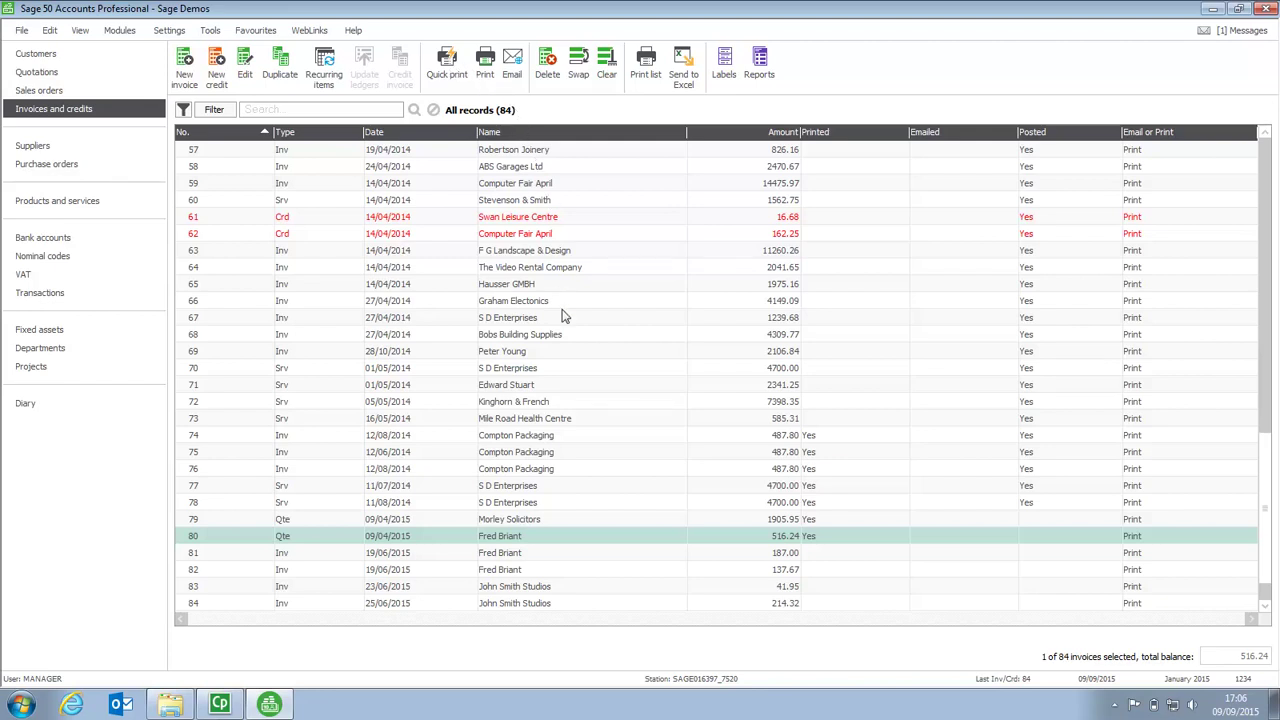
pyautogui.click(572, 540)
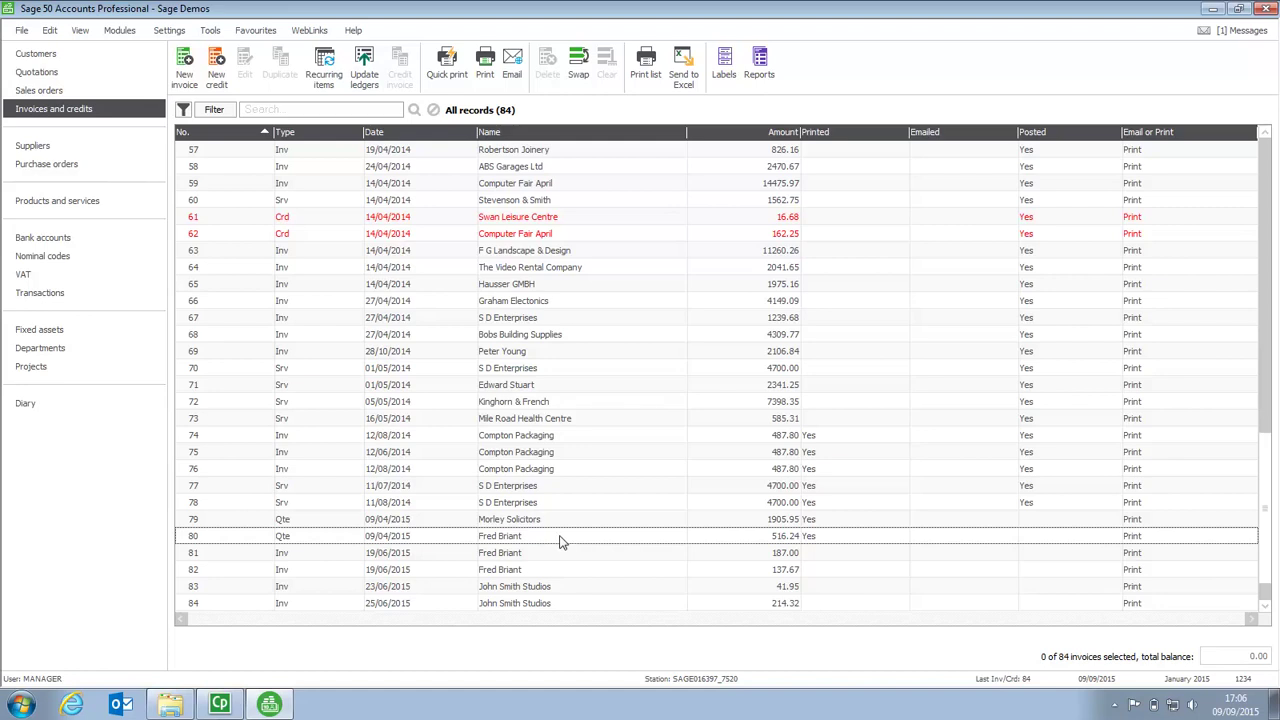
# Select invoice 81 for 187.00 and open its print layouts.
pyautogui.click(545, 560)
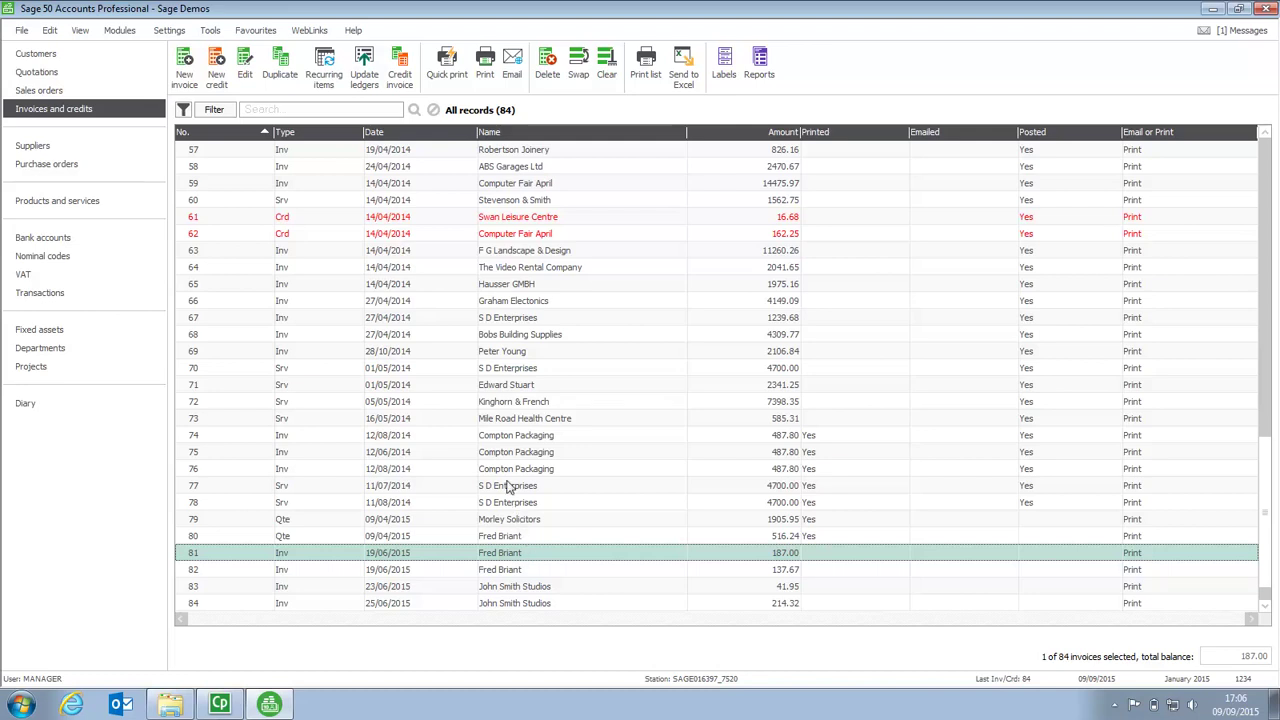
pyautogui.click(486, 65)
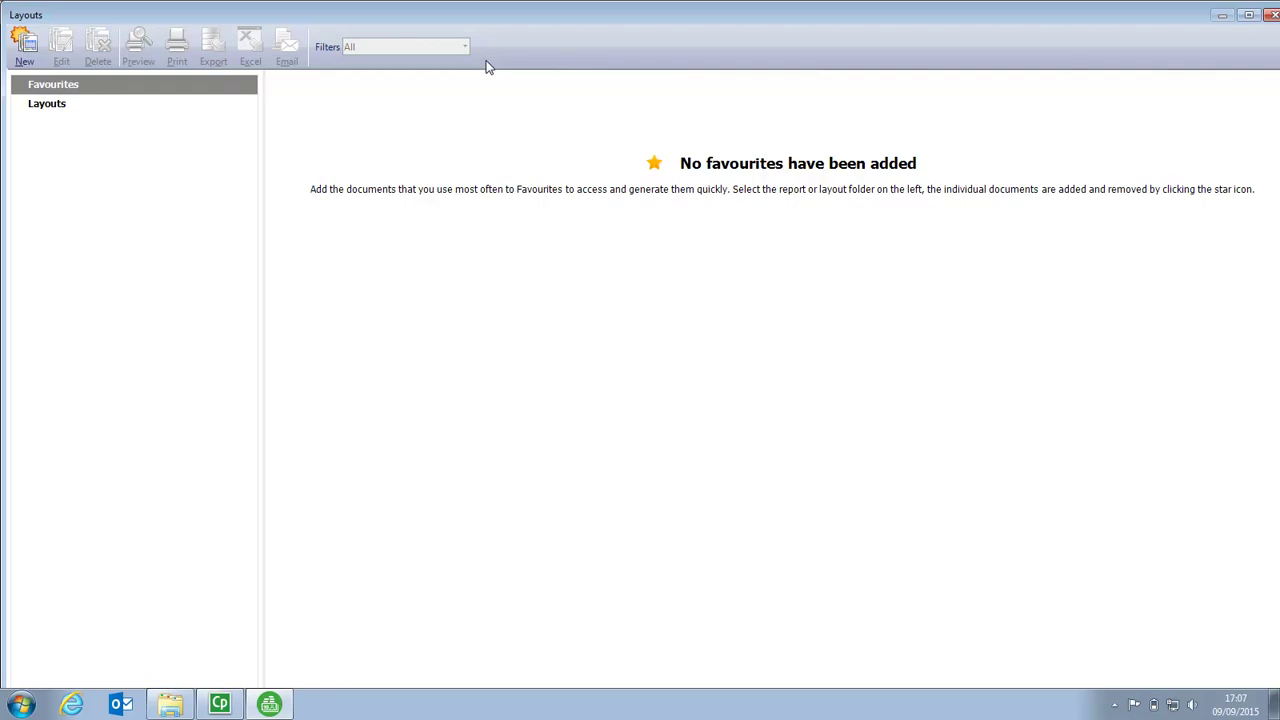
# Choose A4 Inv Settlement Discount - Plain Paper from all layouts and start printing with it.
pyautogui.click(58, 105)
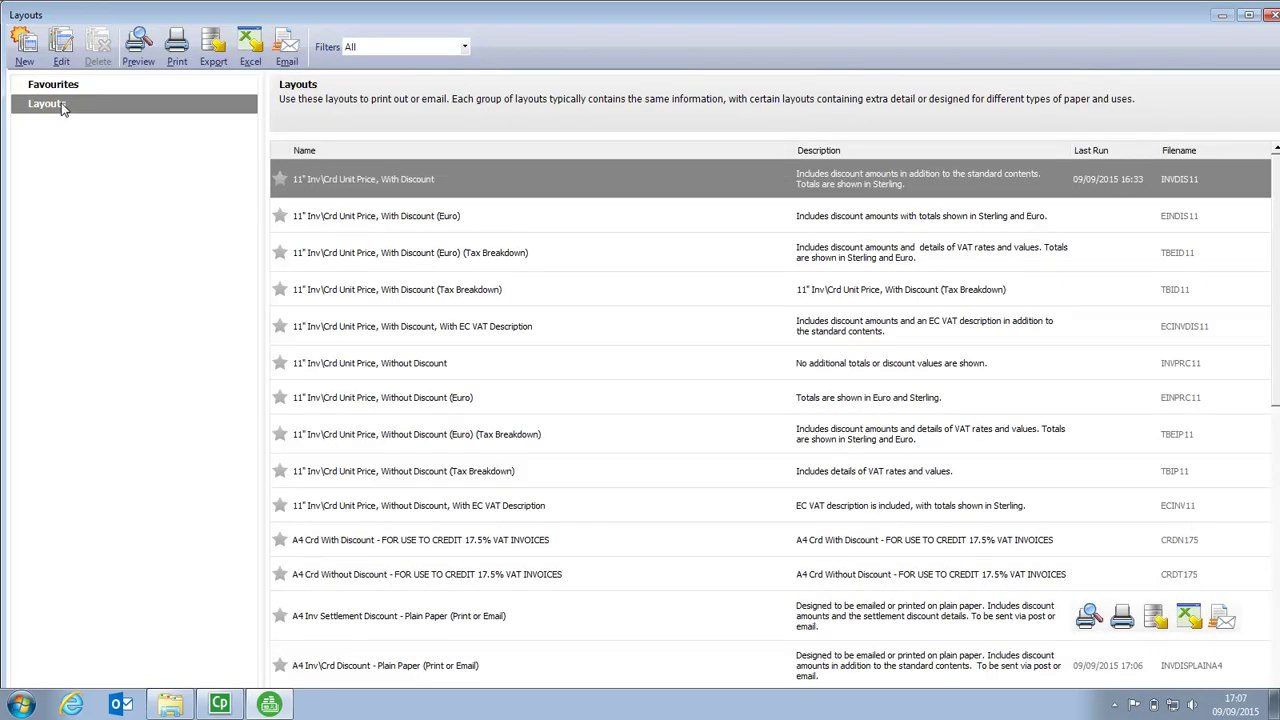
pyautogui.click(423, 616)
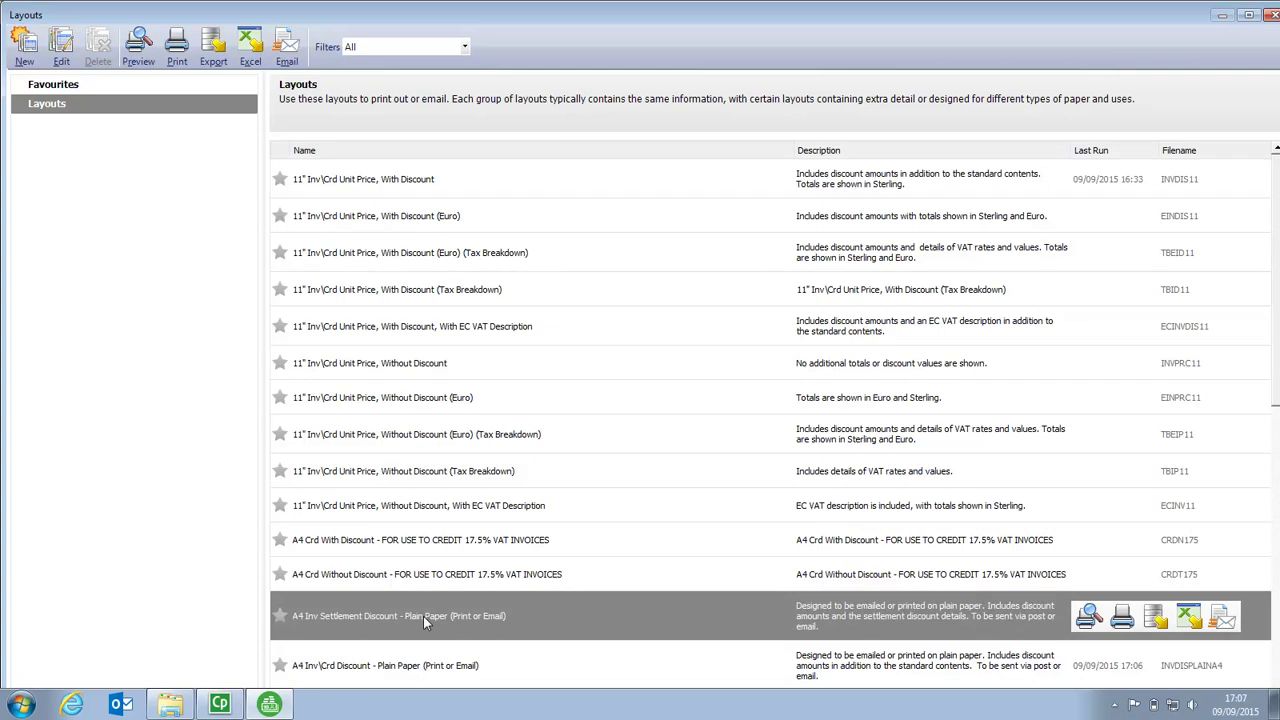
pyautogui.click(1122, 617)
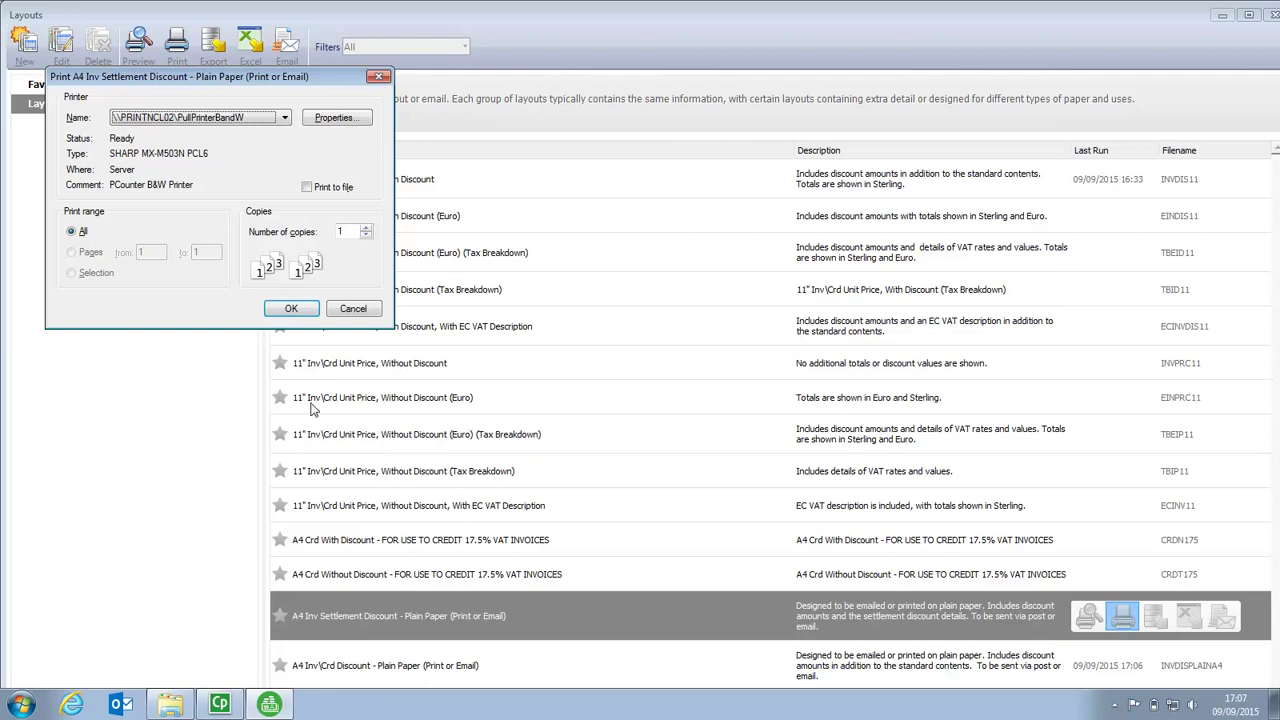
# Send invoice 81 to the printer and close the Layouts window.
pyautogui.click(289, 309)
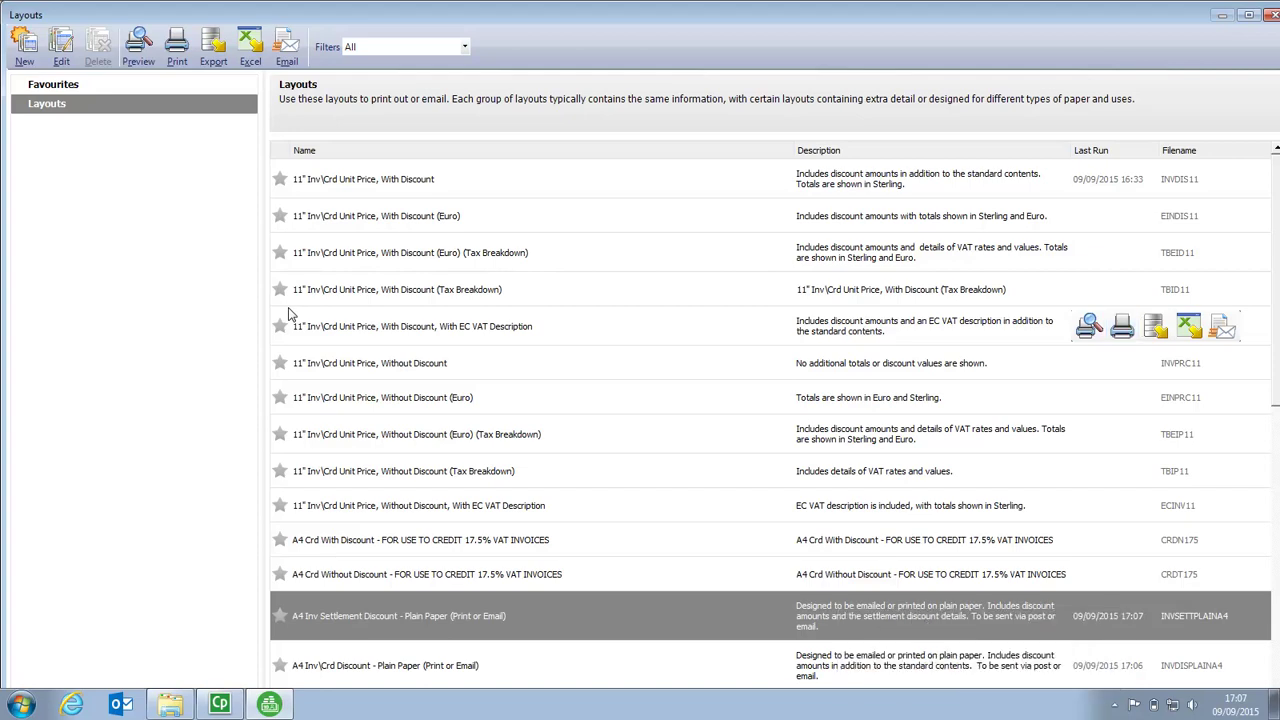
pyautogui.click(1270, 15)
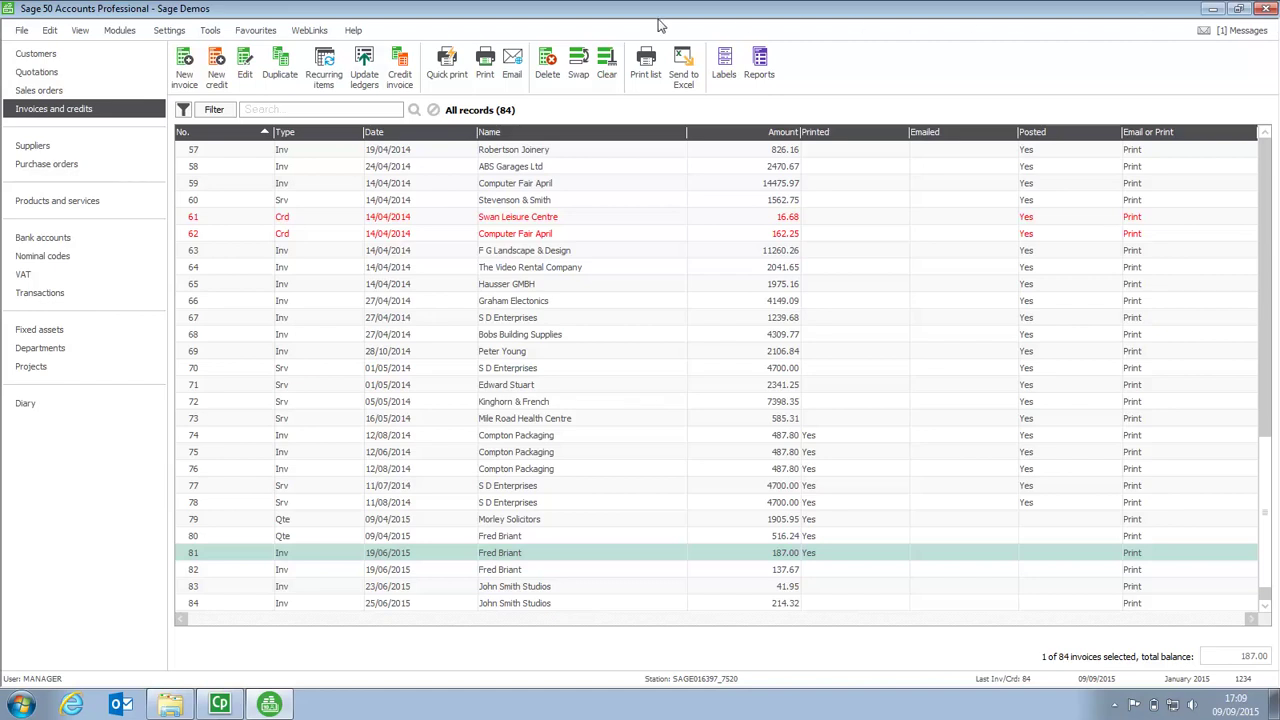
# Show the Quick Print layouts in Settings > Invoice & Order Defaults.
pyautogui.click(169, 32)
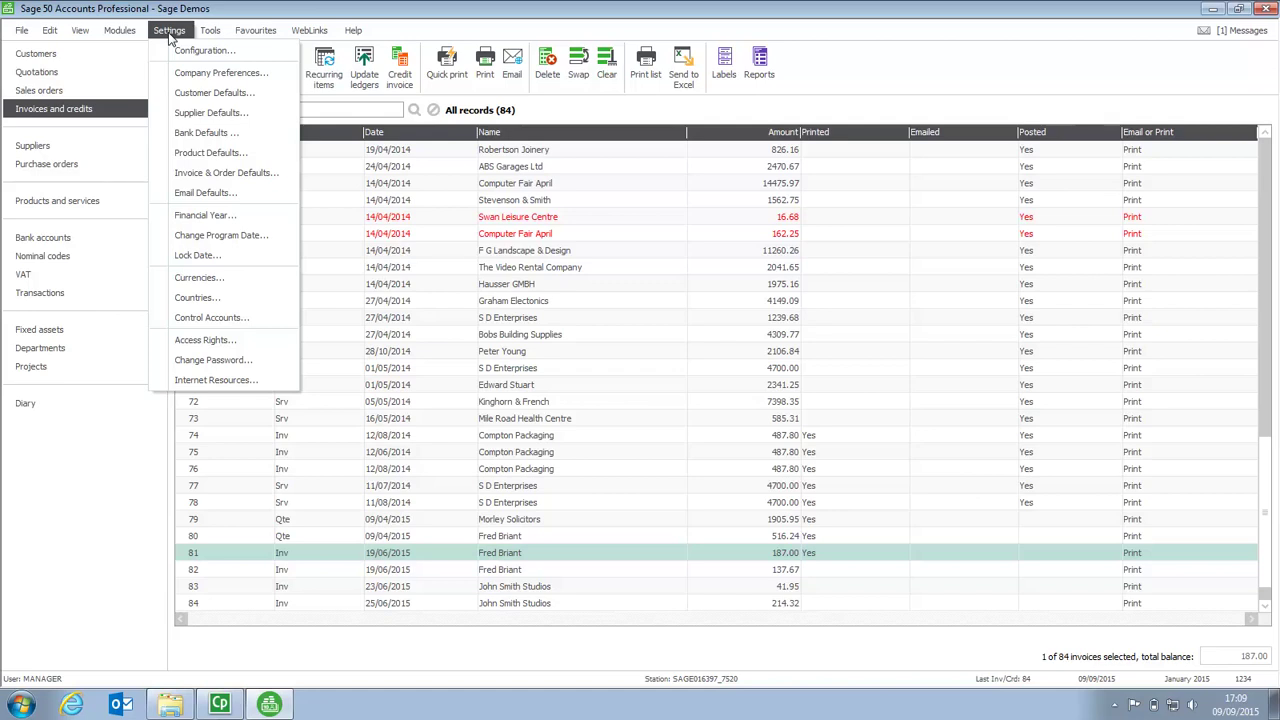
pyautogui.click(218, 174)
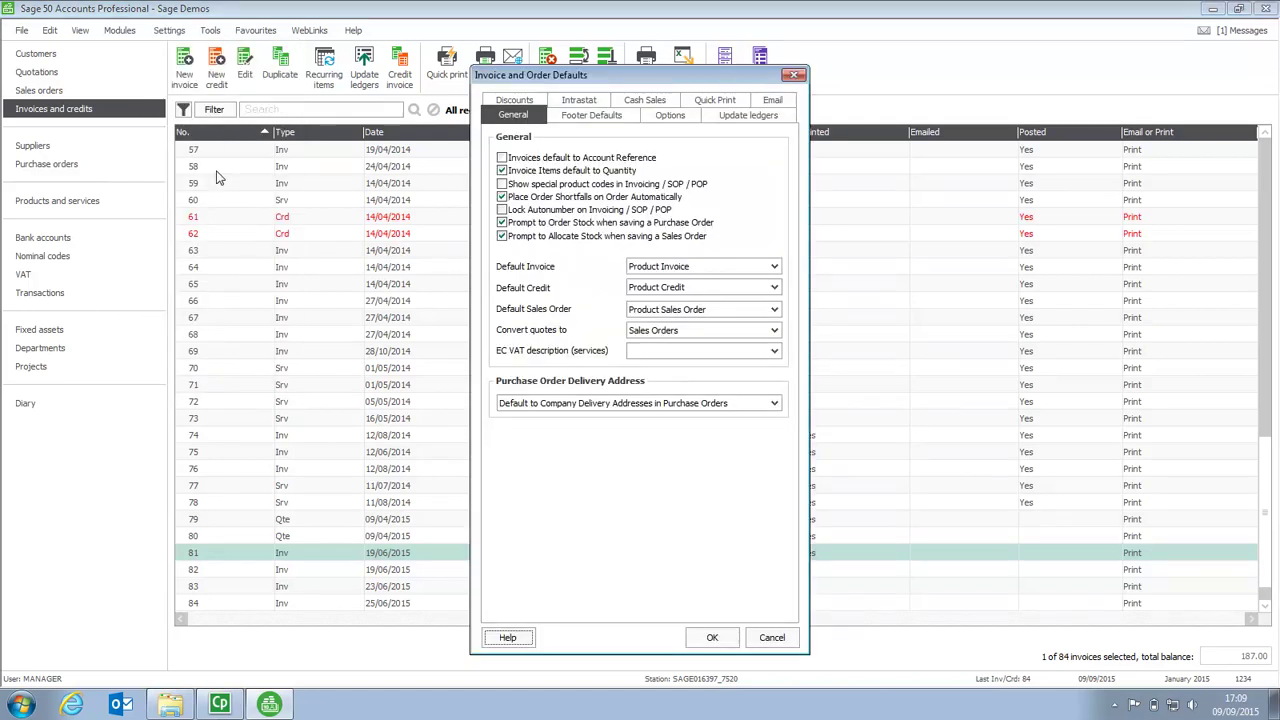
pyautogui.click(716, 101)
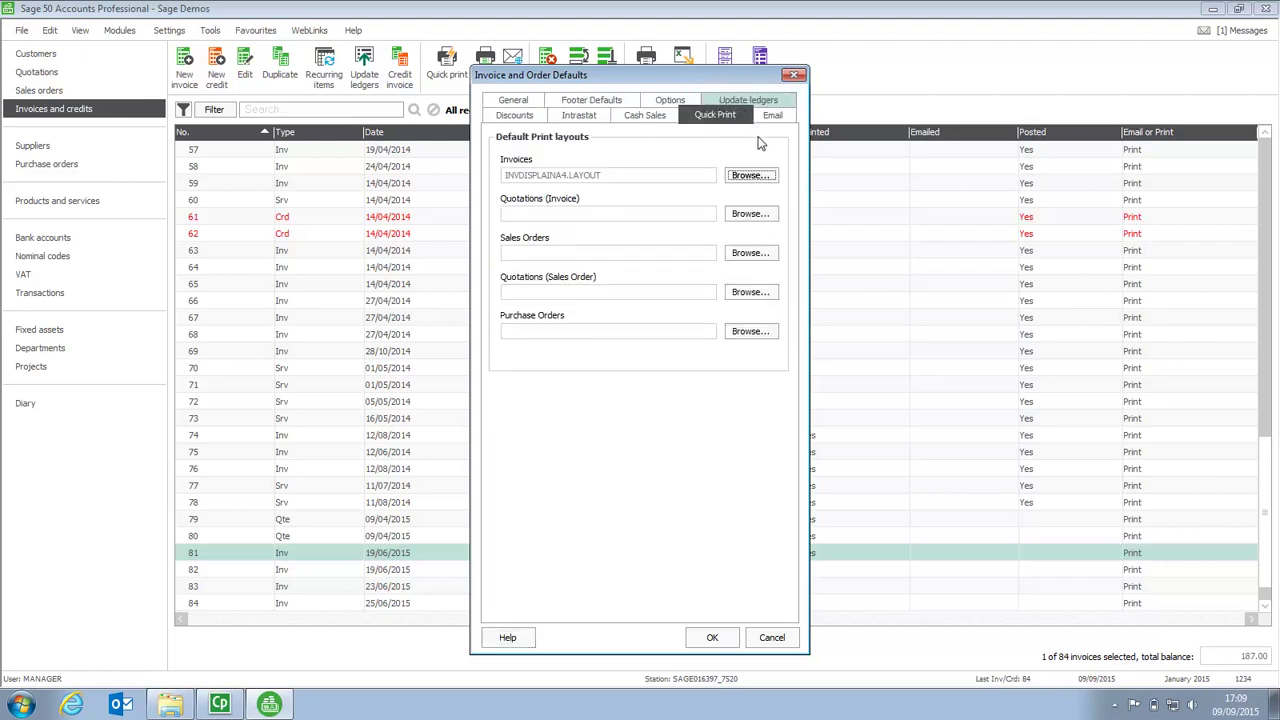
# Set the invoice Quick Print default to A4 Inv\Crd Unit Price, Without Discount and save.
pyautogui.click(760, 177)
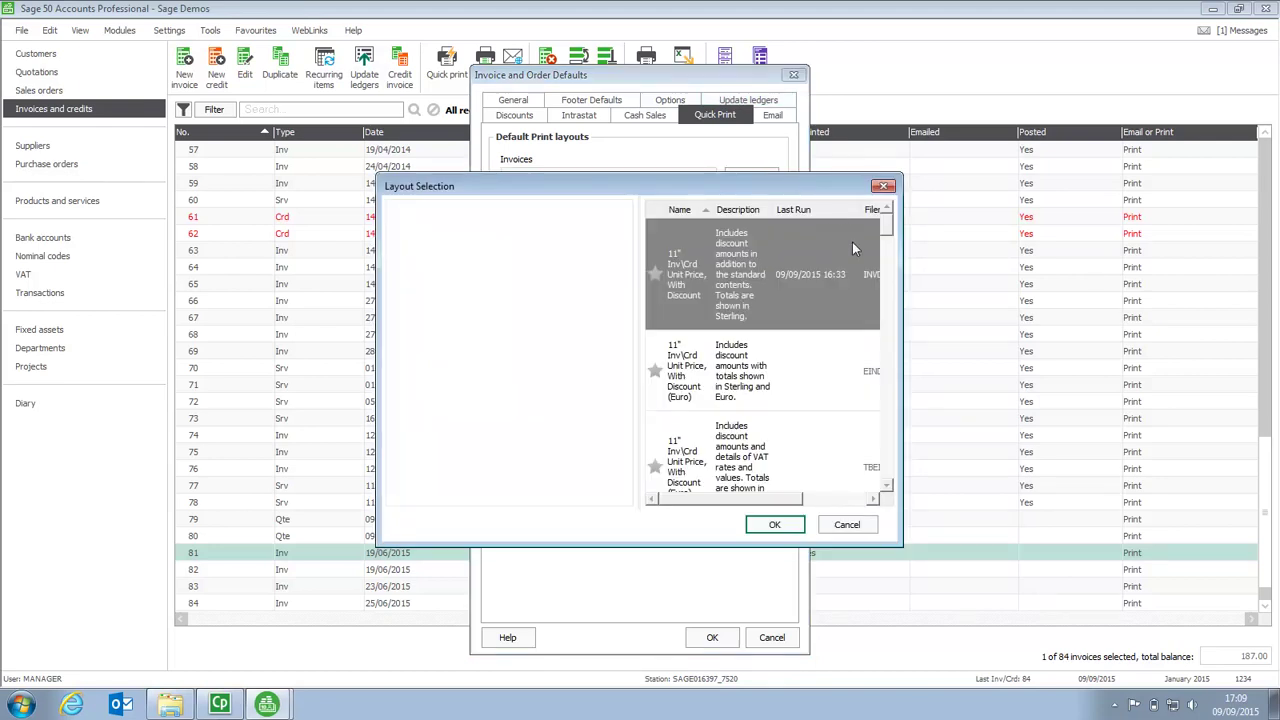
pyautogui.click(887, 487)
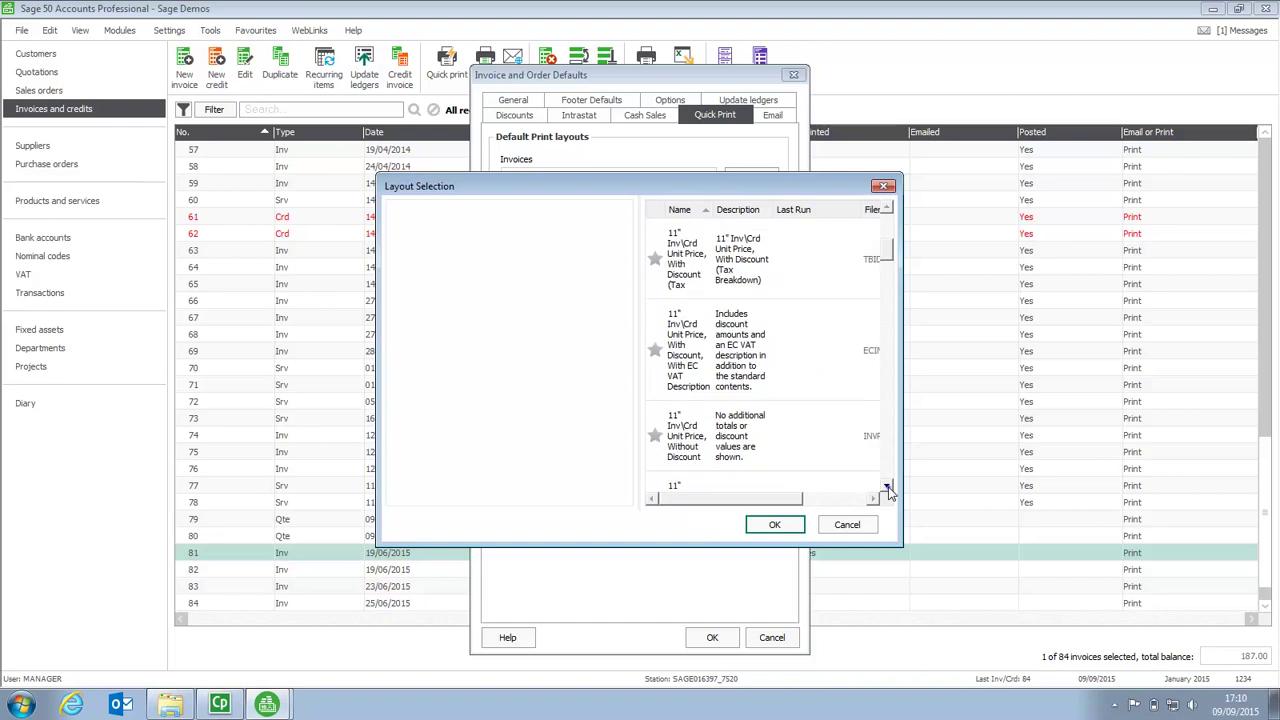
pyautogui.click(887, 487)
pyautogui.click(887, 487)
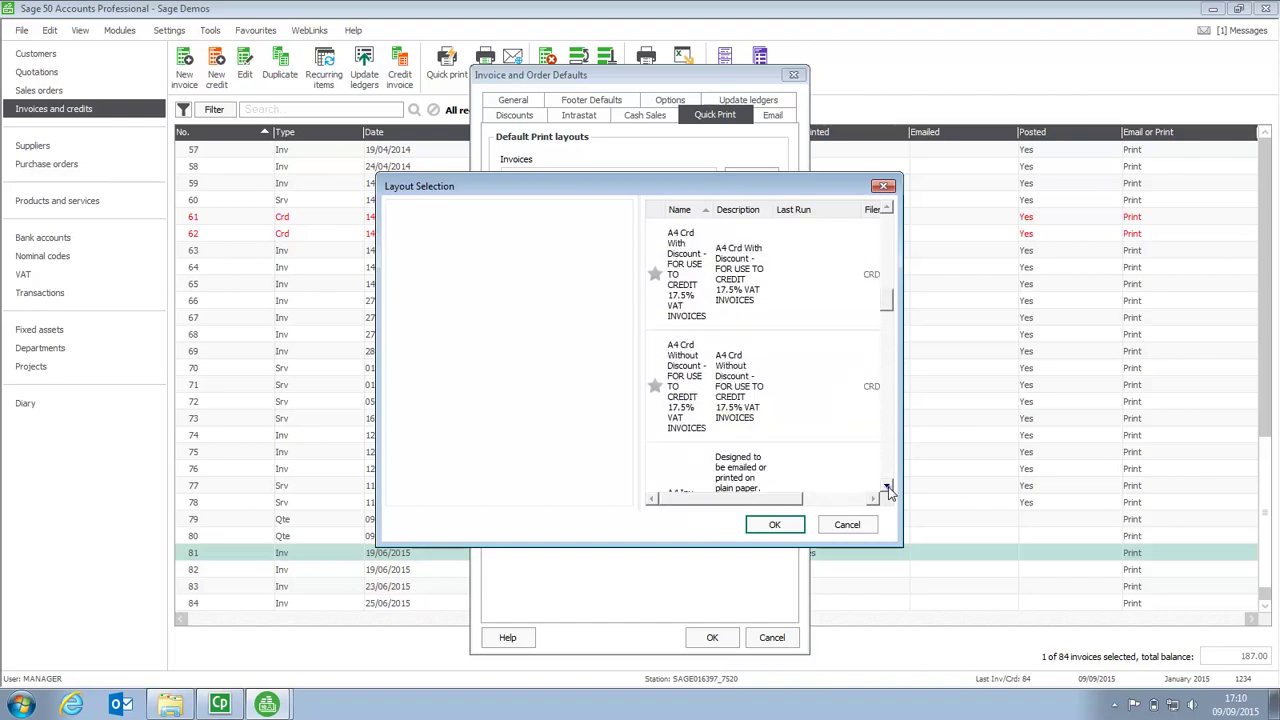
pyautogui.click(887, 487)
pyautogui.click(887, 487)
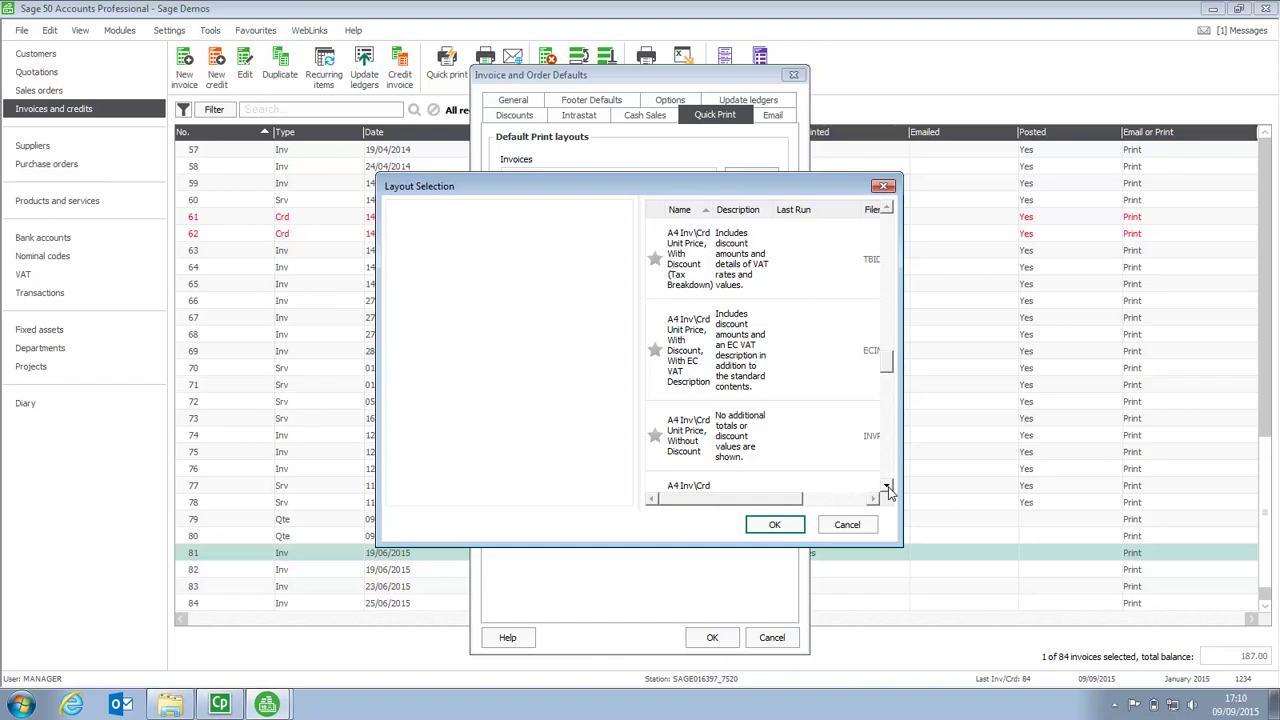
pyautogui.click(730, 449)
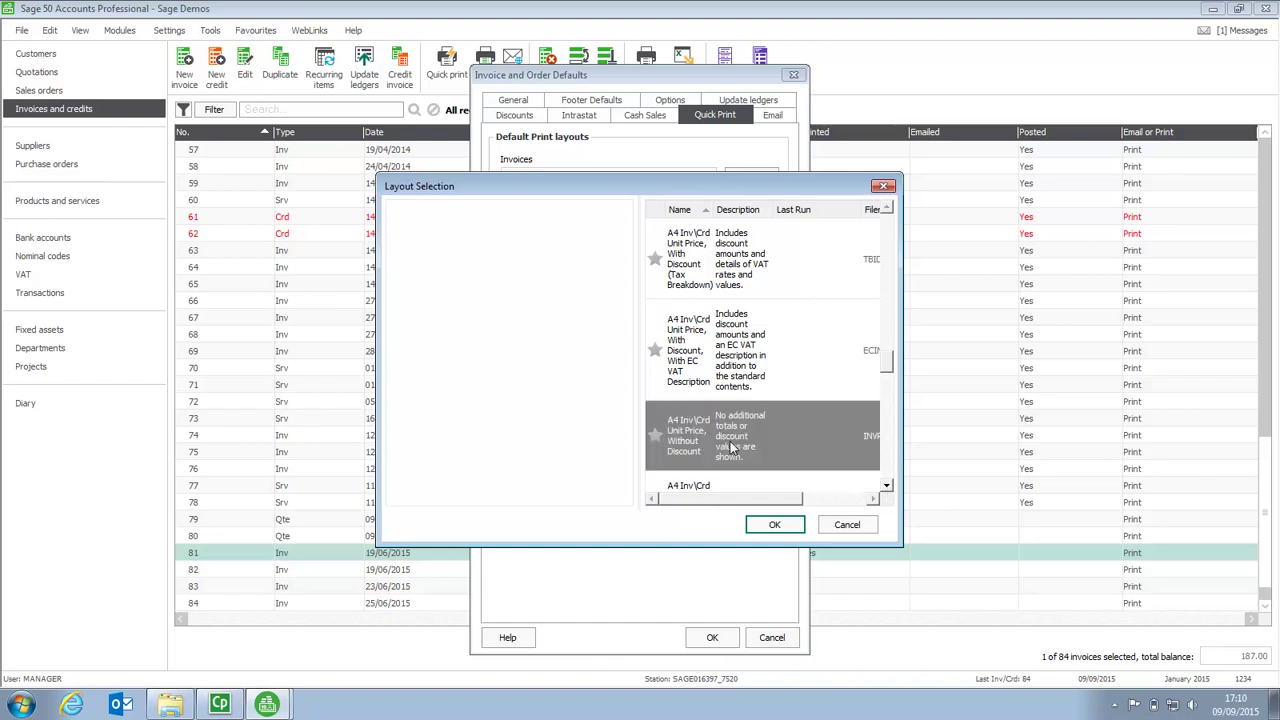
pyautogui.click(777, 526)
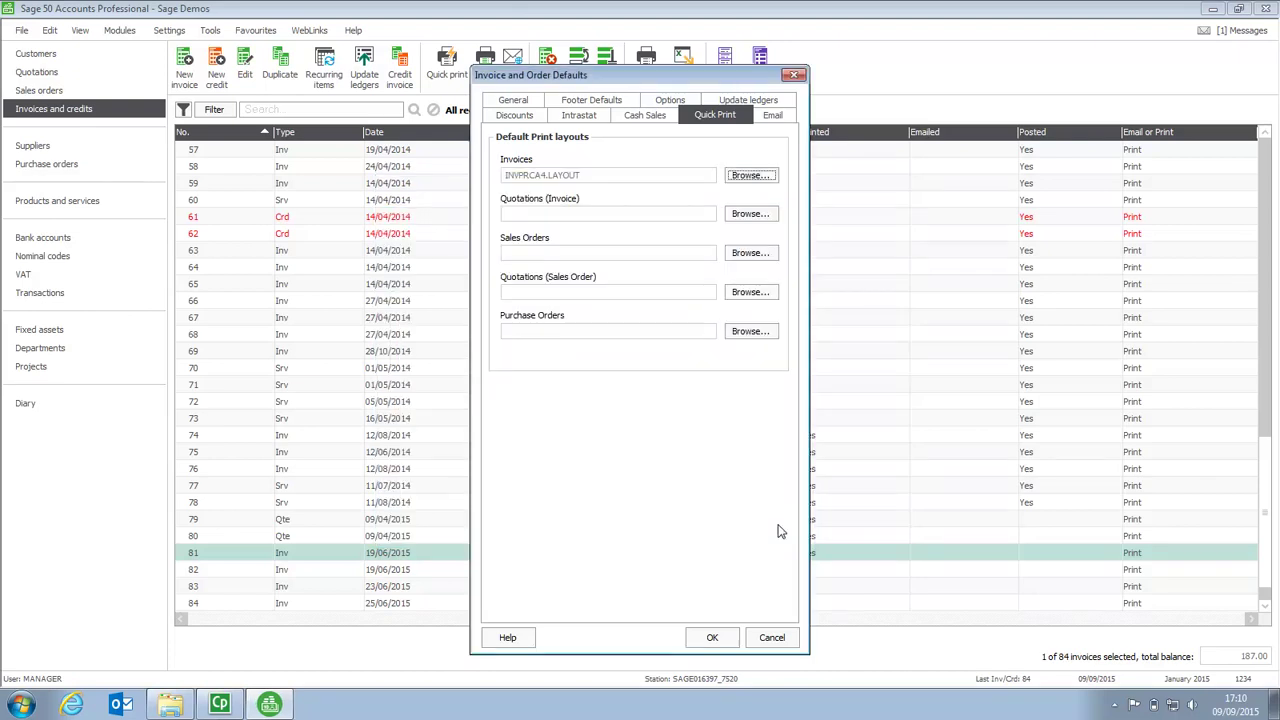
pyautogui.click(712, 638)
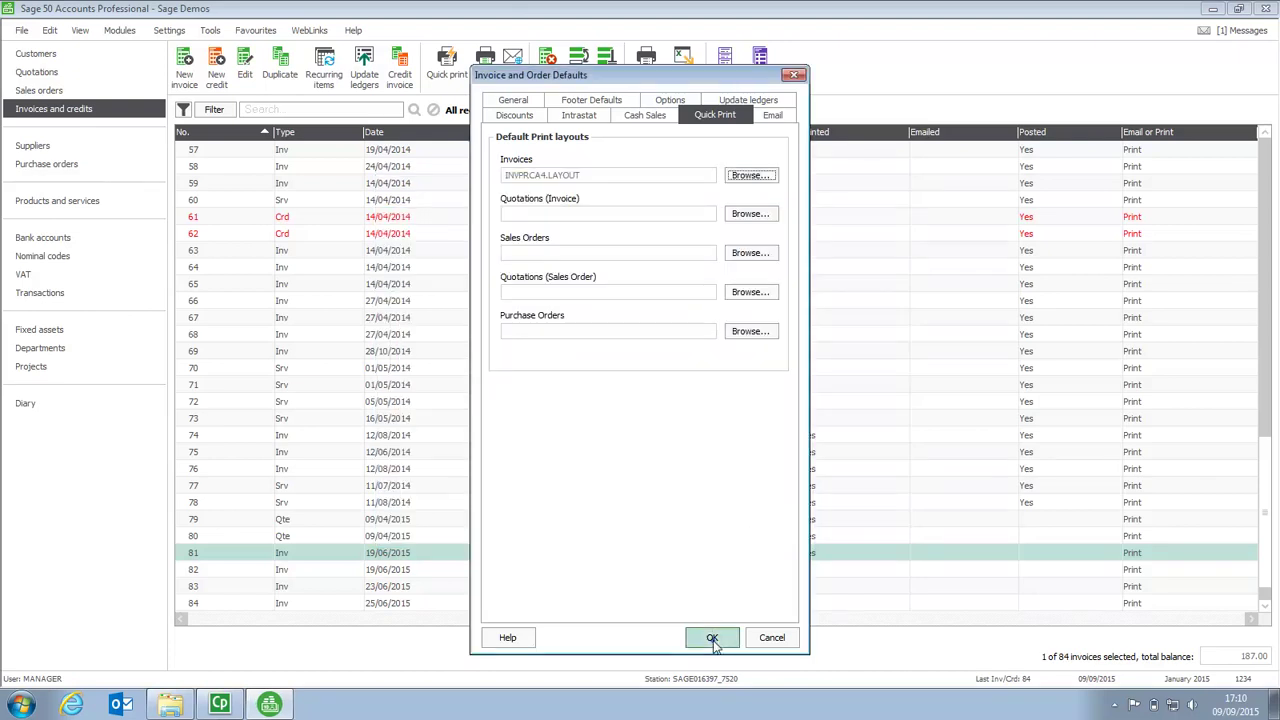